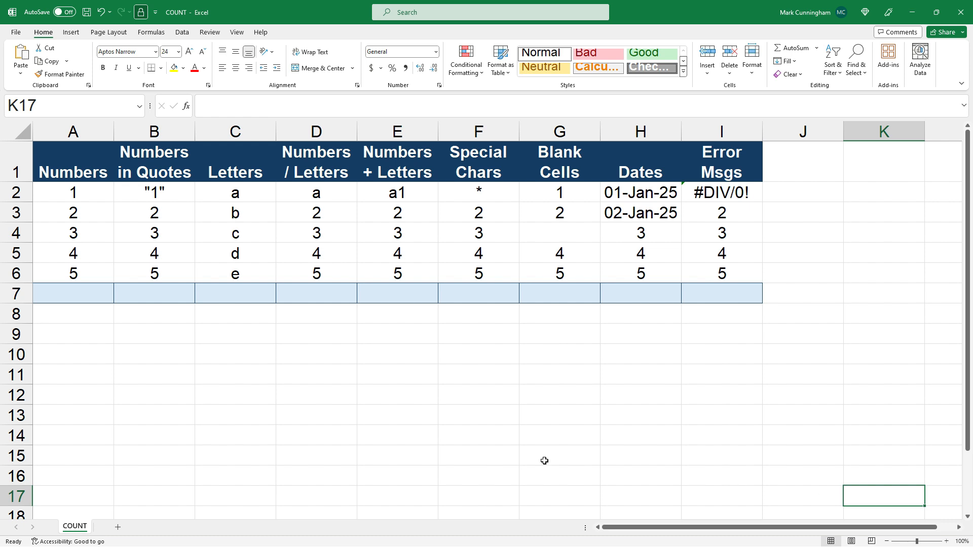
Step: Enter =COUNT(A2:A6) in cell A7 under the Numbers column and check the range it references
click(95, 294)
text(=count()
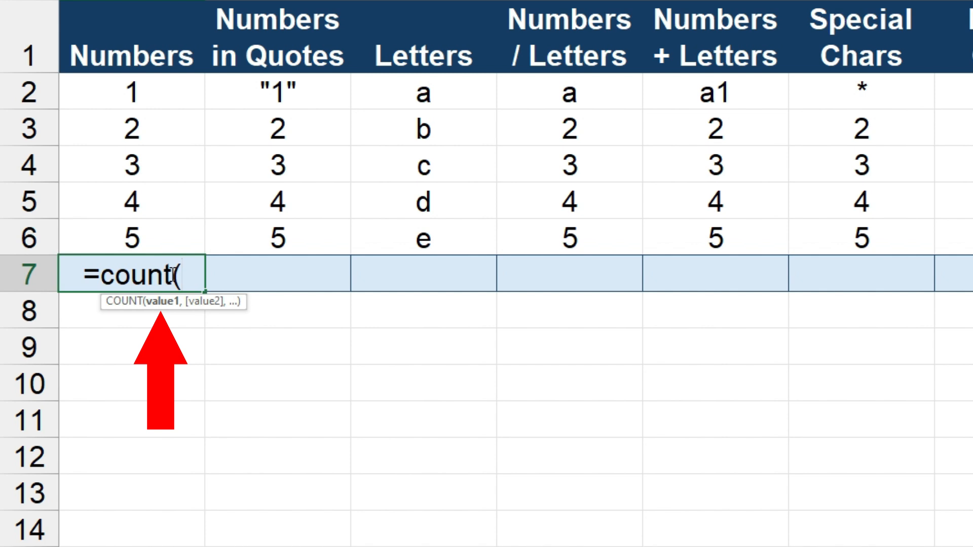
click(172, 106)
drag(172, 106, 160, 243)
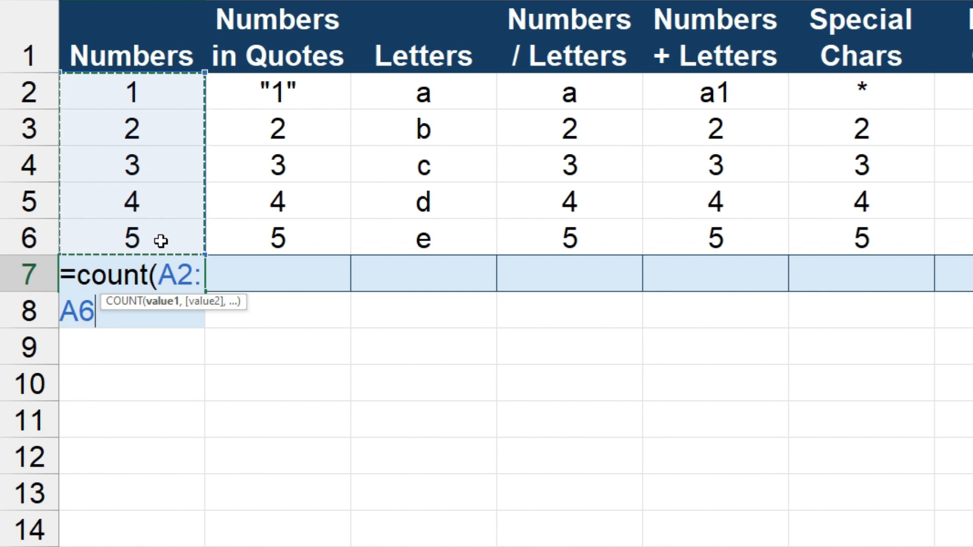
text())
key(Return)
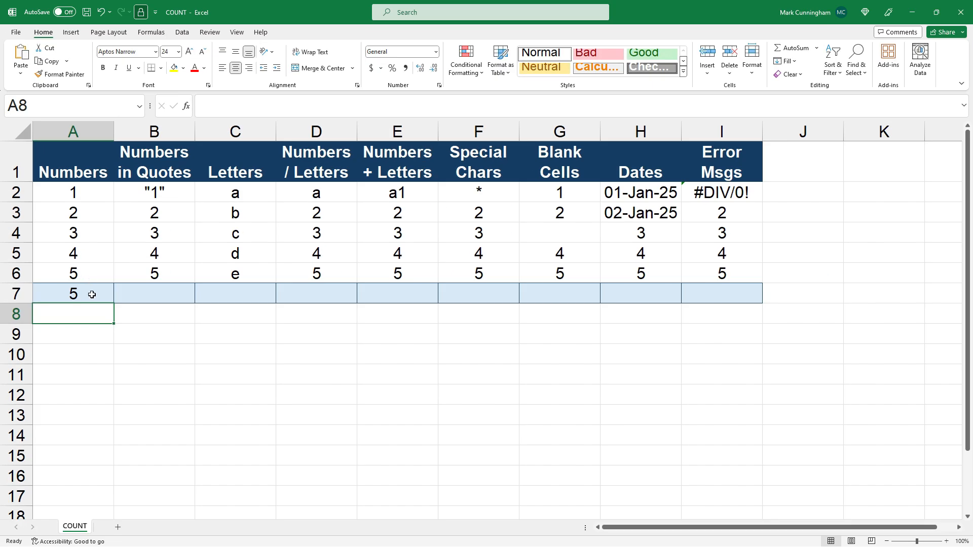
click(92, 295)
click(302, 107)
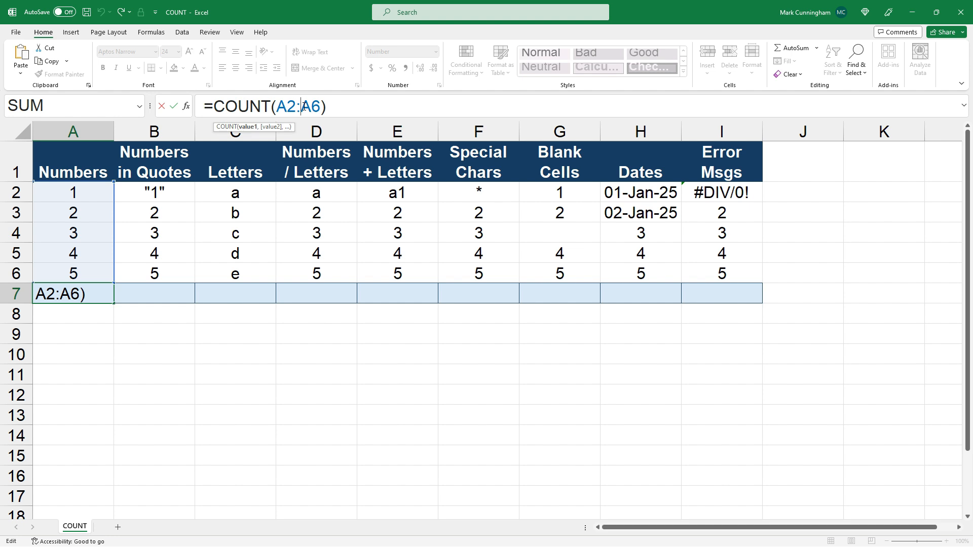
key(ctrl+Return)
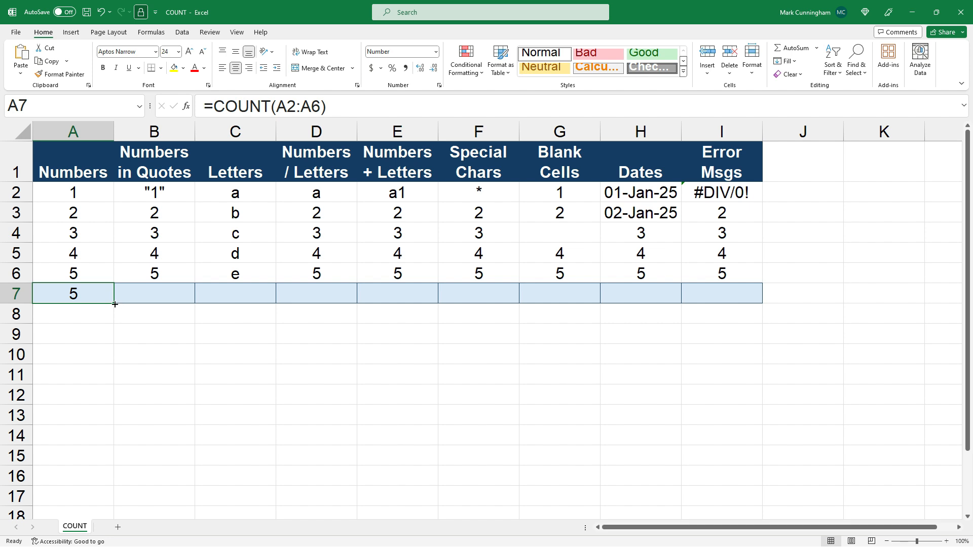
Step: Copy the COUNT formula from A7 into B7 and C7, one cell at a time, checking the range each copy references
drag(115, 304, 200, 308)
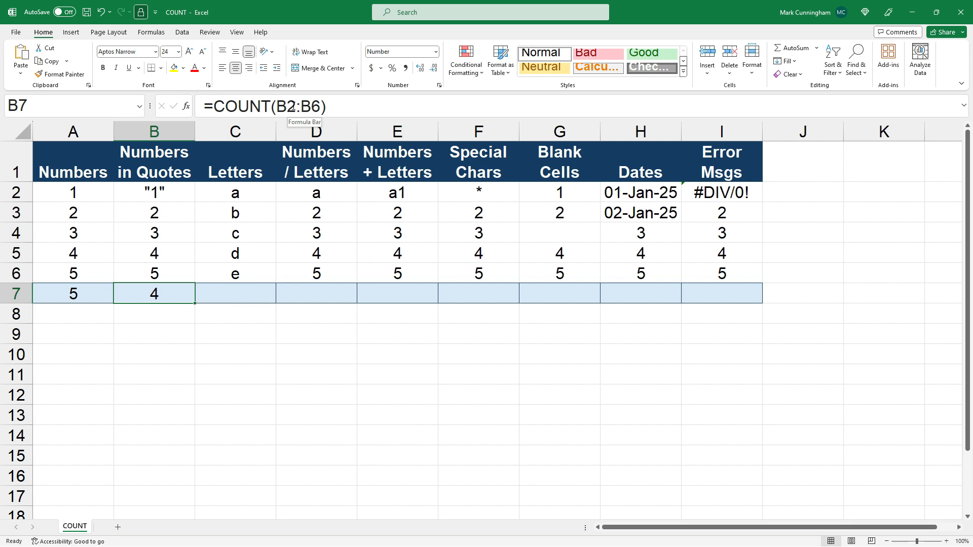
click(293, 106)
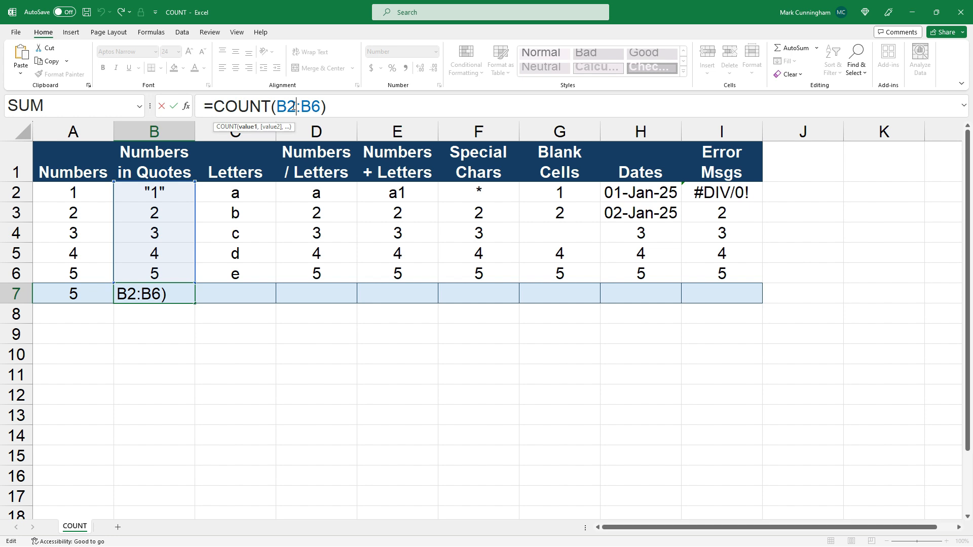
key(ctrl+Return)
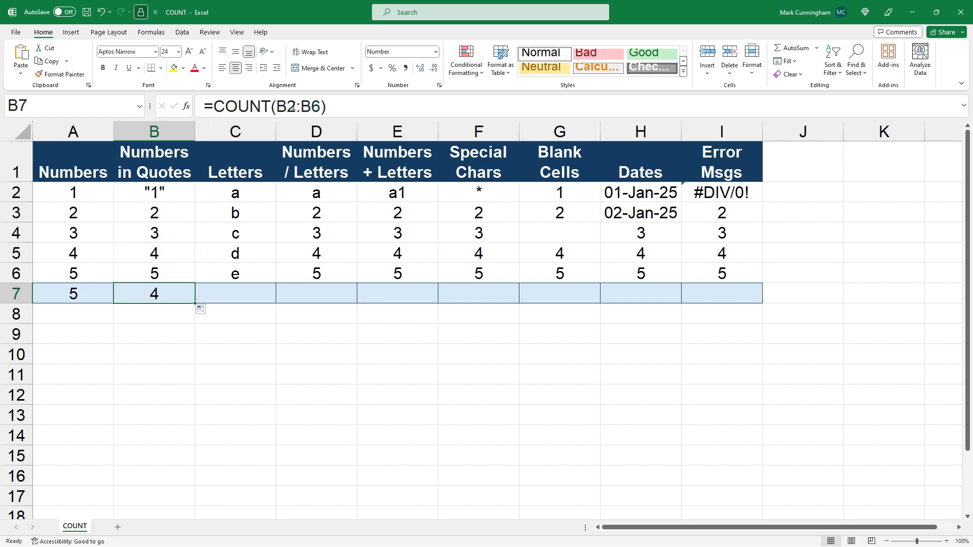
click(187, 319)
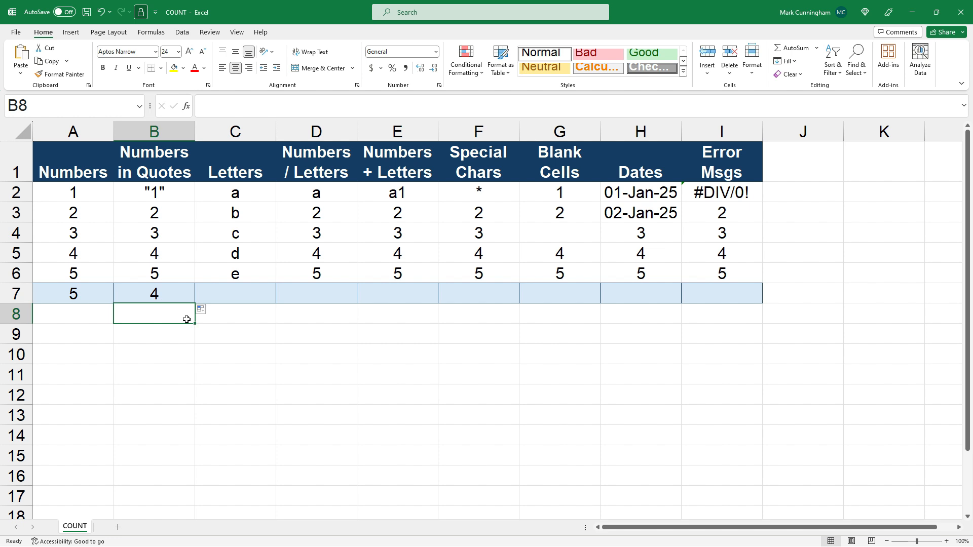
click(185, 294)
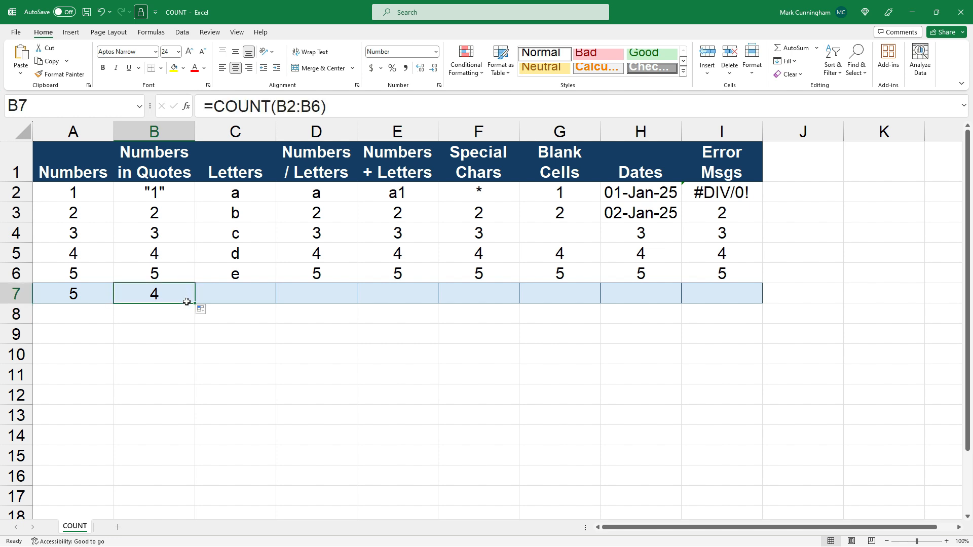
drag(195, 304, 248, 300)
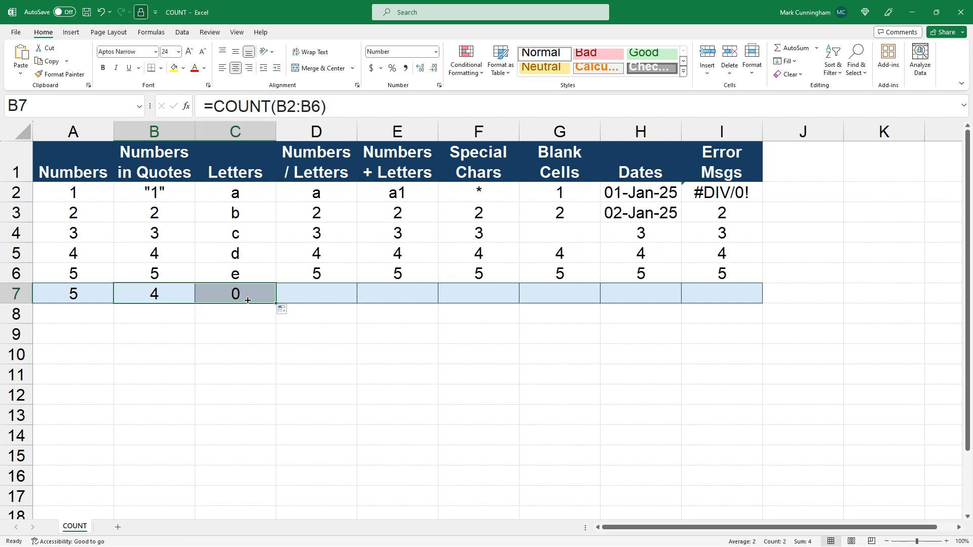
click(249, 292)
click(315, 106)
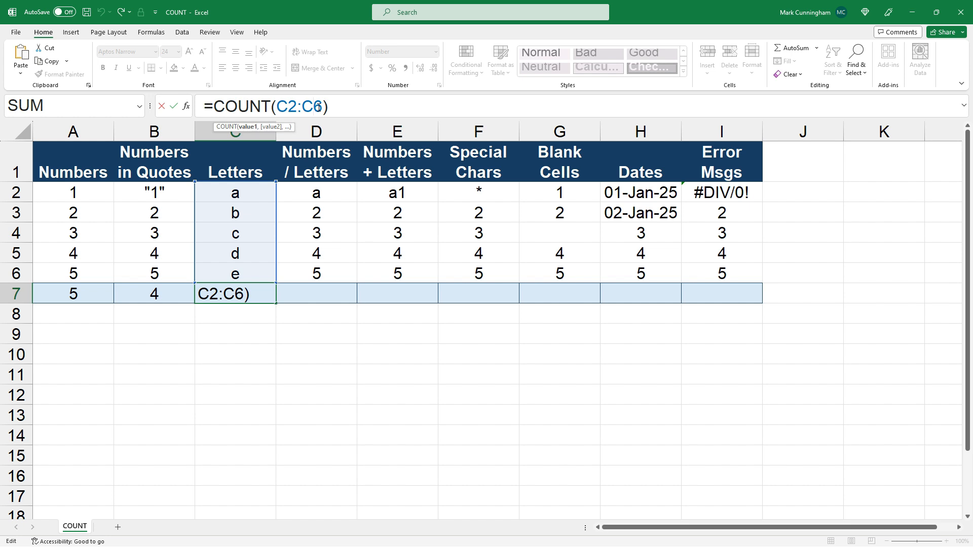
key(Escape)
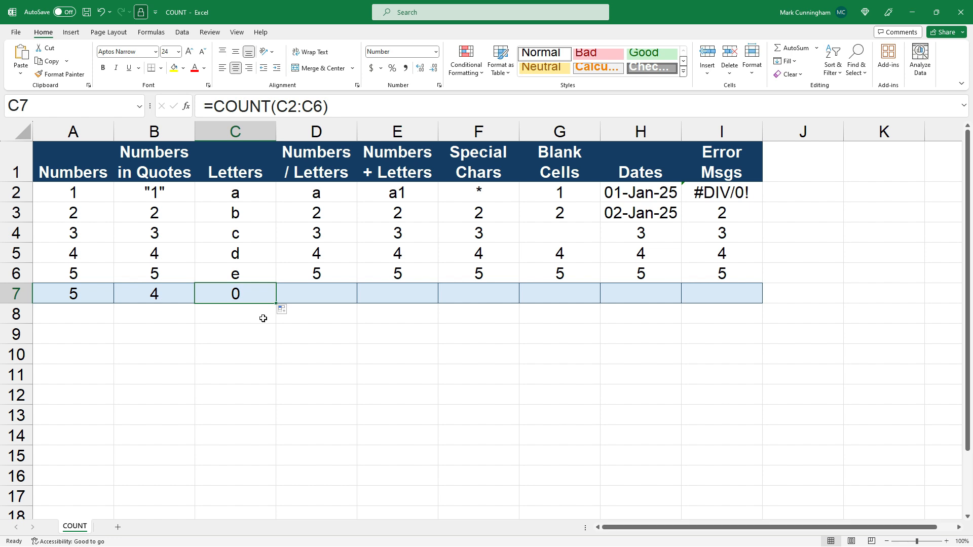
Step: Extend the COUNT formula from C7 into D7 and E7, one cell at a time, checking each referenced range
drag(276, 304, 342, 303)
click(341, 293)
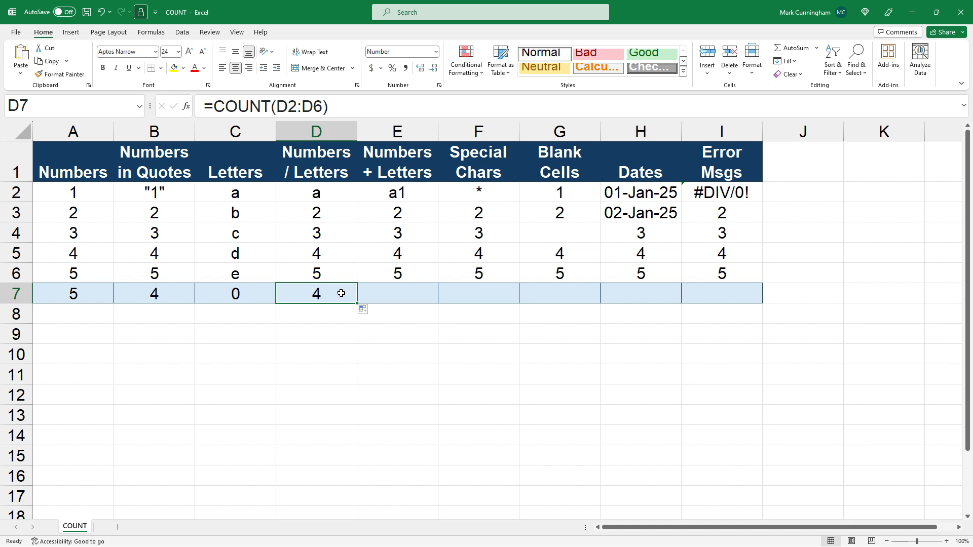
click(310, 106)
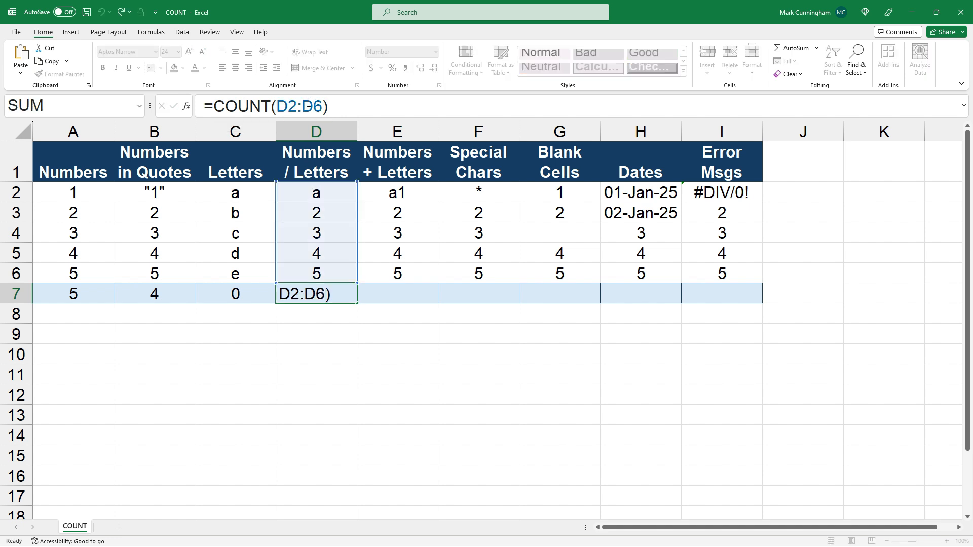
key(ctrl+Return)
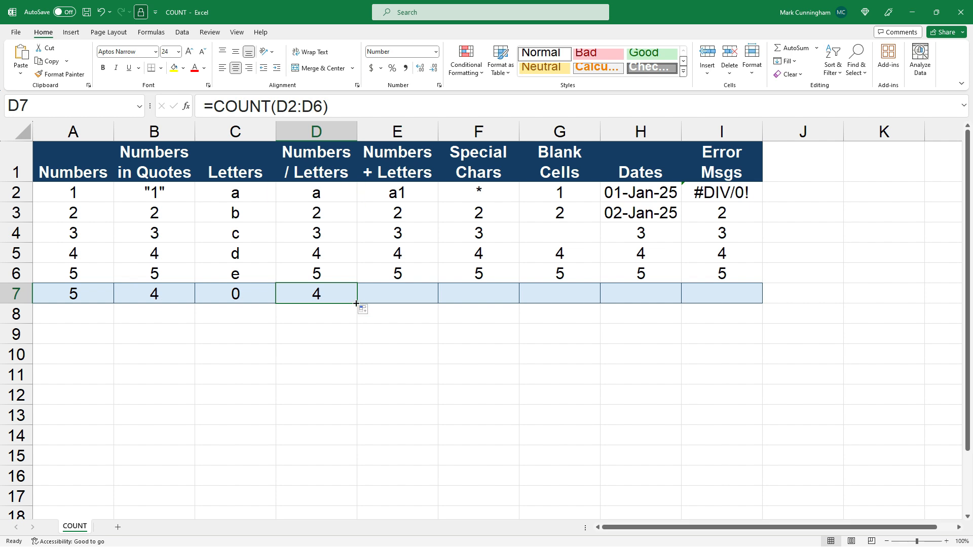
drag(367, 304, 431, 302)
click(416, 296)
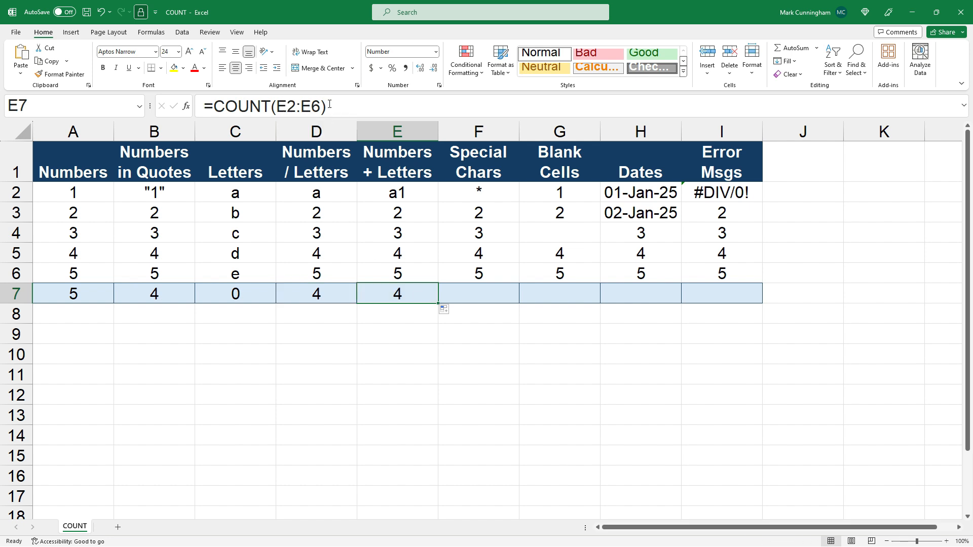
click(329, 103)
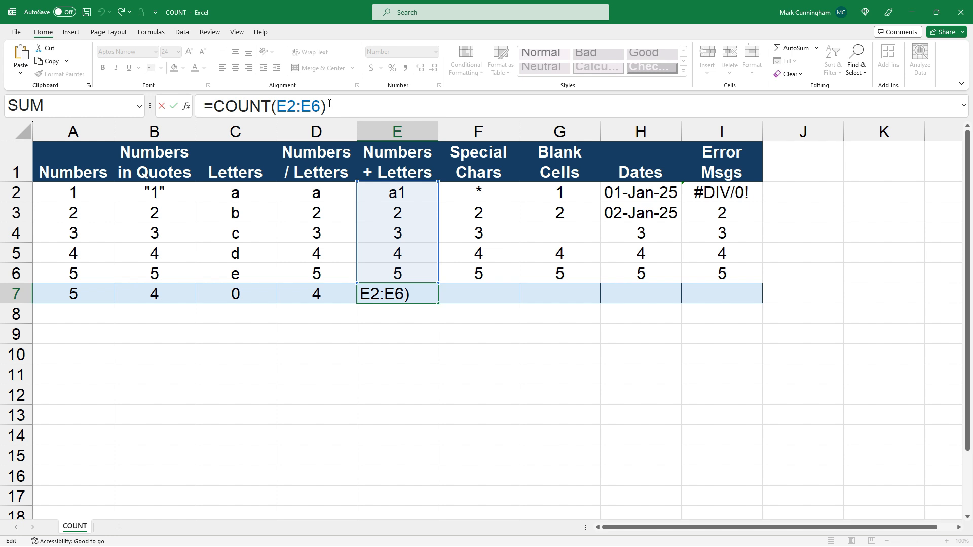
key(Escape)
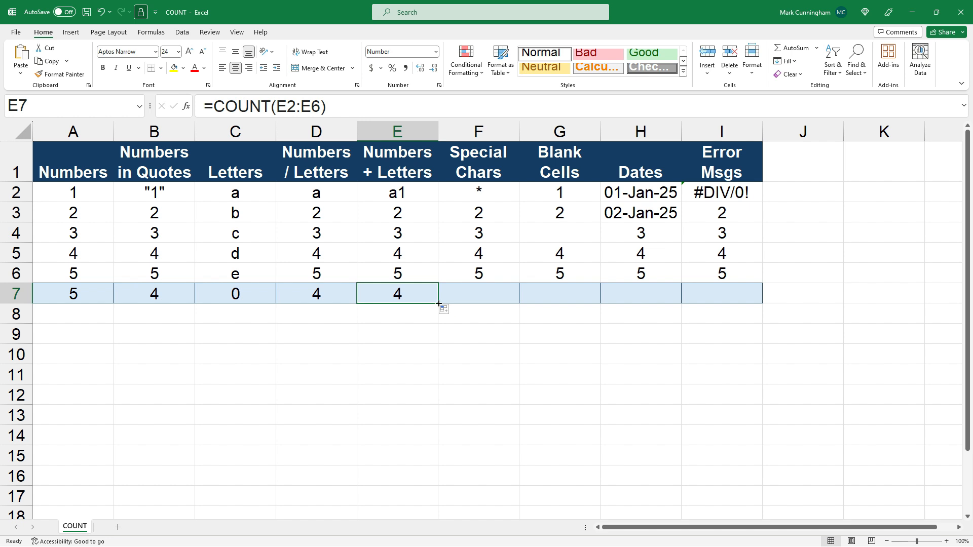
Step: Extend the COUNT formula from E7 into F7 and G7 for the Special Chars and Blank Cells columns, checking each referenced range
drag(439, 303, 518, 302)
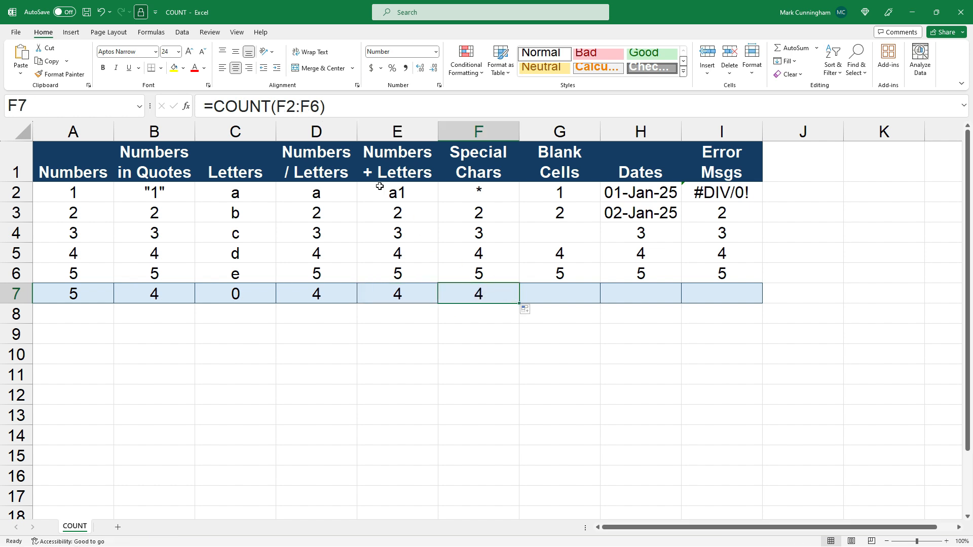
click(313, 105)
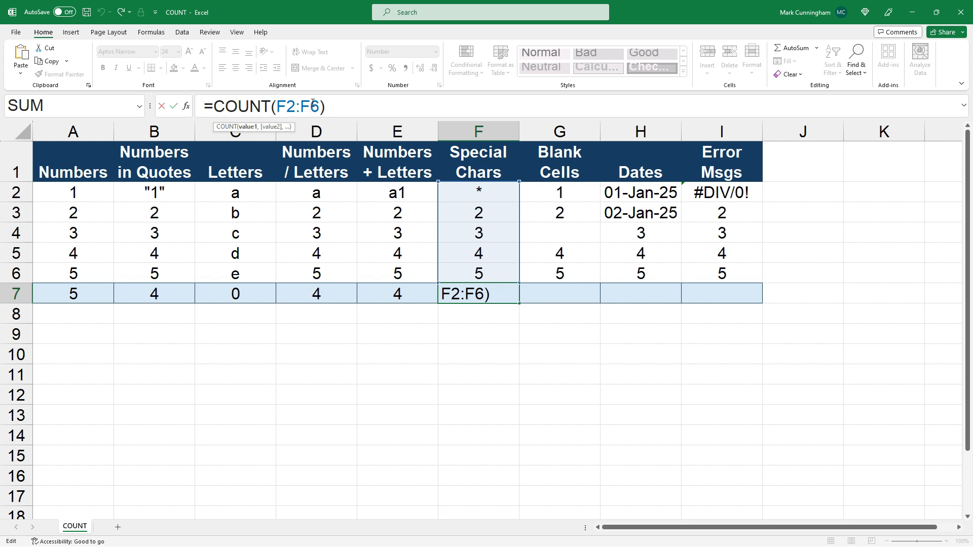
key(ctrl+Return)
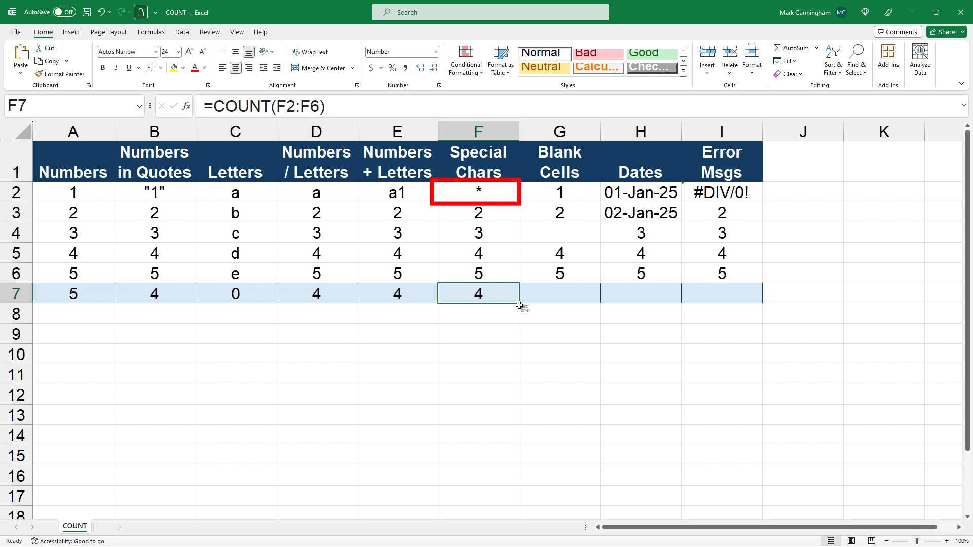
drag(520, 303, 575, 302)
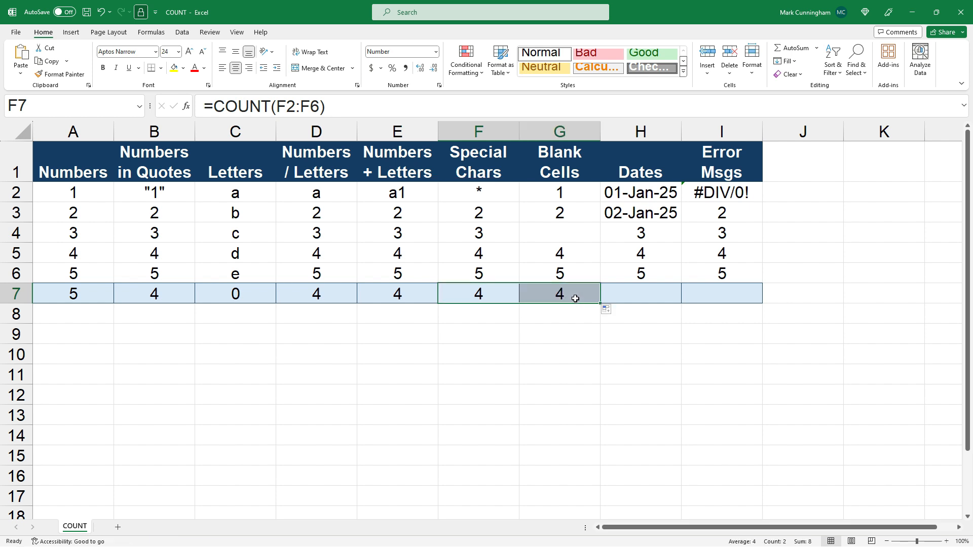
click(577, 296)
click(306, 104)
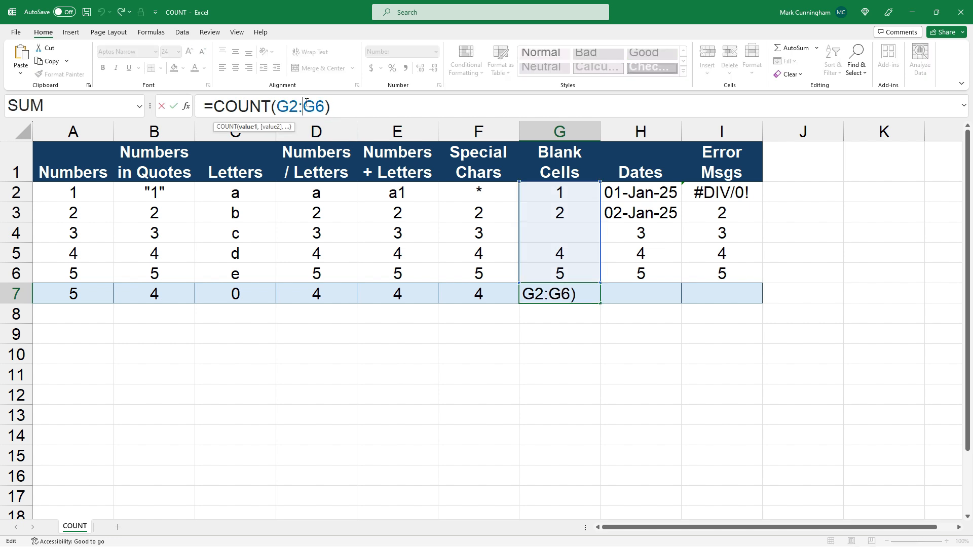
key(Escape)
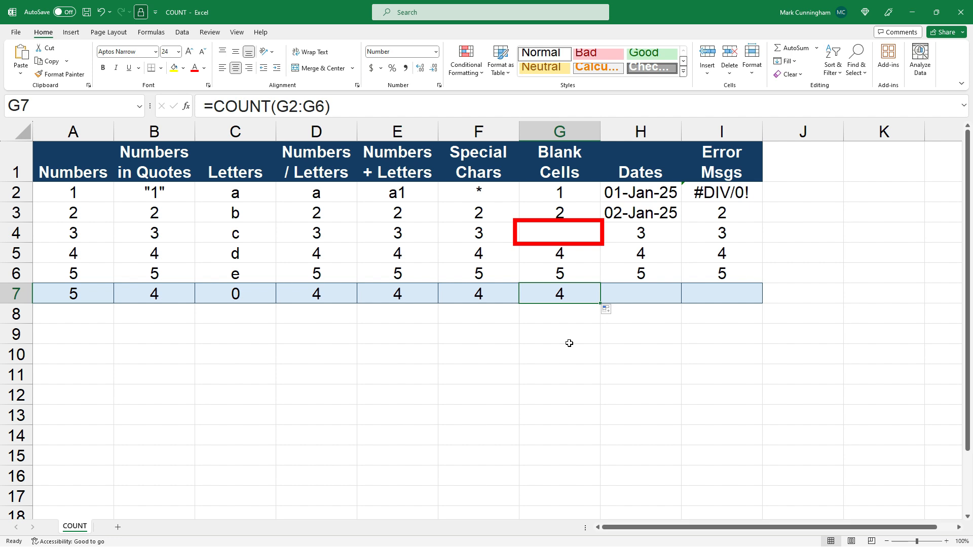
Step: Extend the COUNT formula from G7 into H7 and I7 for the Dates and Error Msgs columns, checking each referenced range
drag(600, 303, 679, 303)
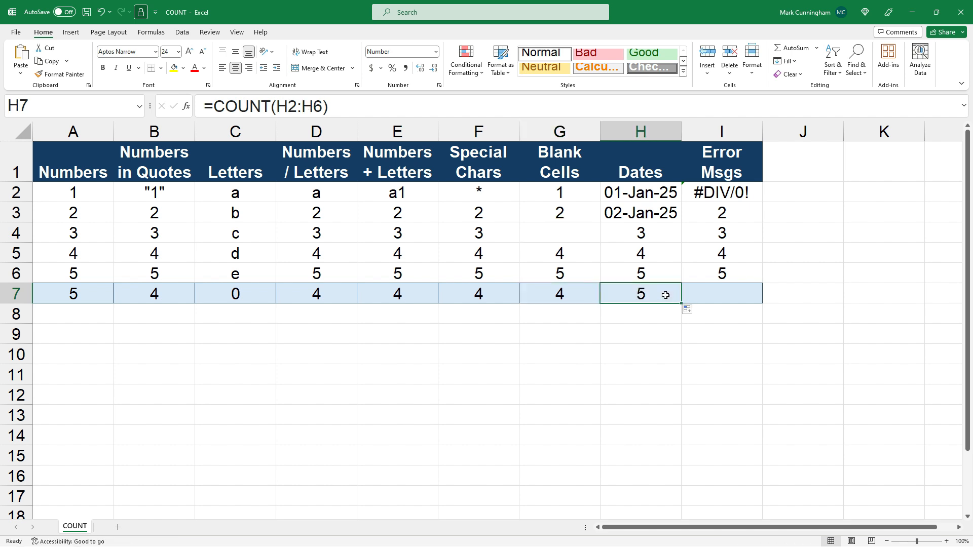
click(323, 107)
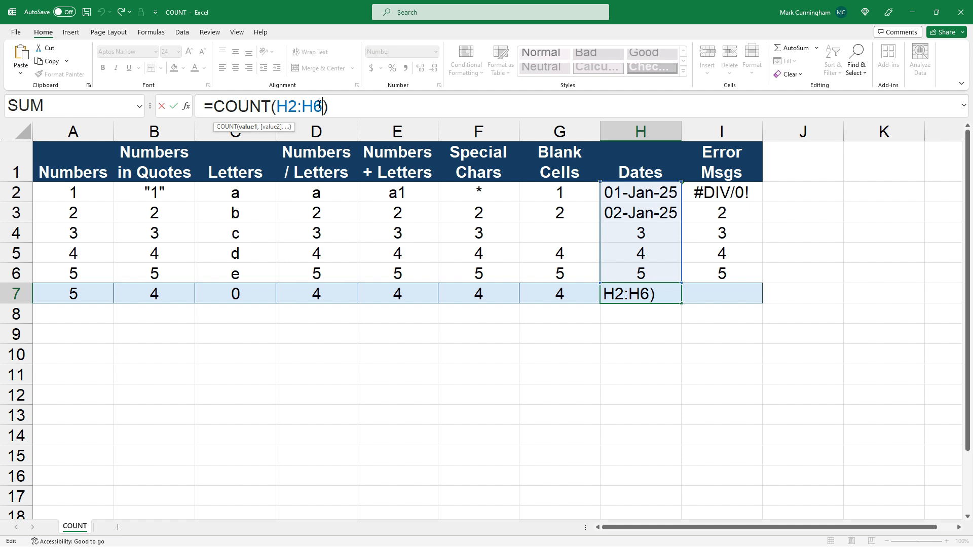
key(Escape)
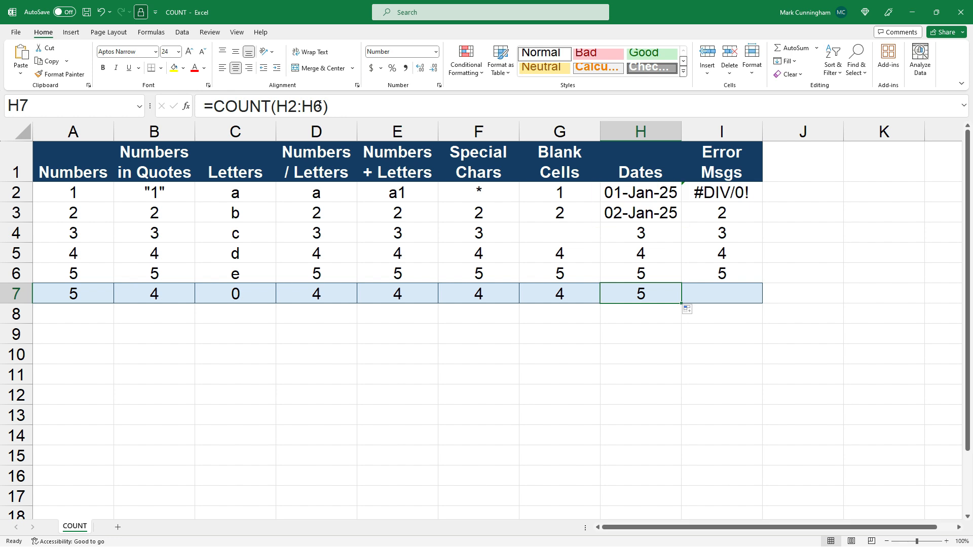
drag(682, 305, 734, 303)
click(312, 109)
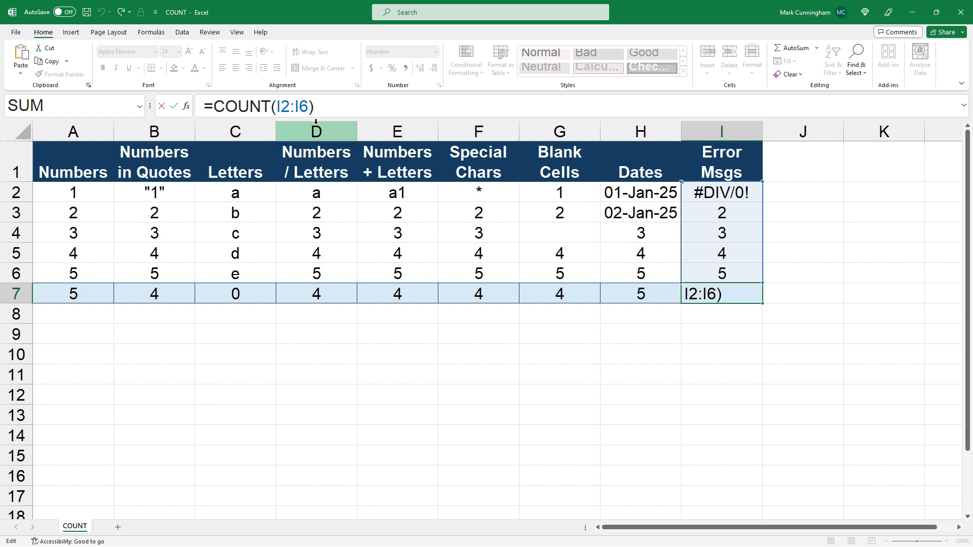
key(Escape)
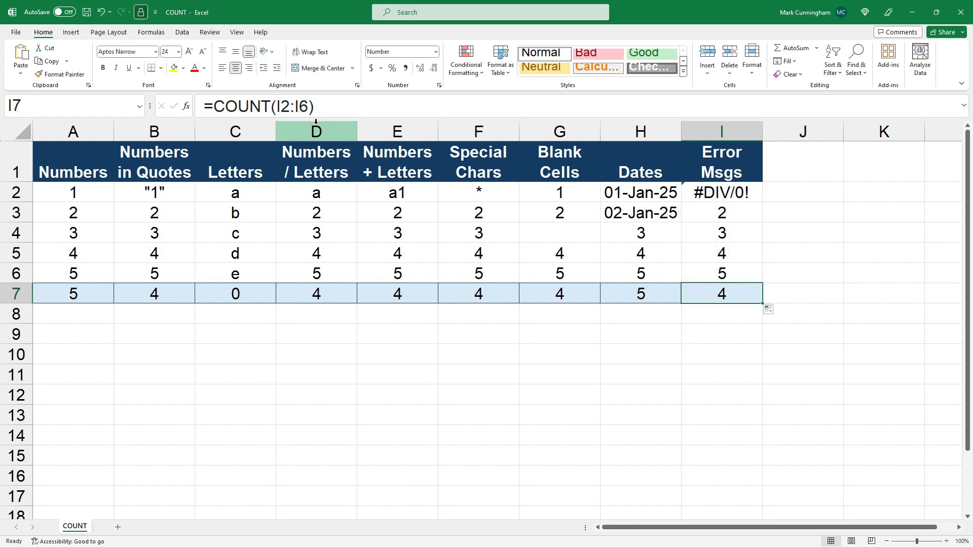